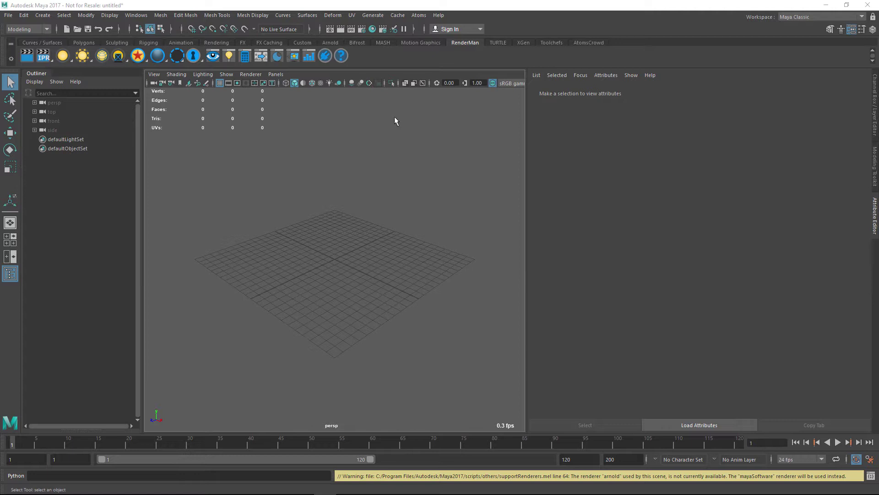
Create a new Atoms agent group and agree to initialize the Atoms scene.
left_click(419, 15)
left_click(441, 86)
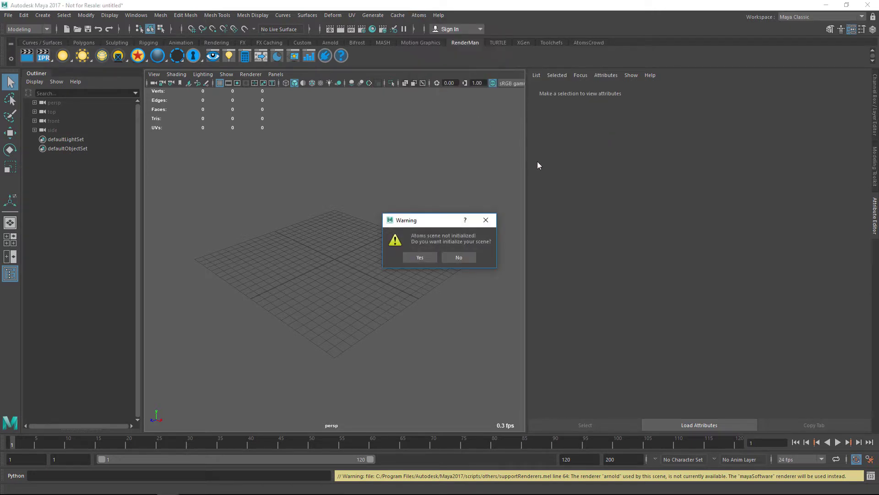
left_click(425, 259)
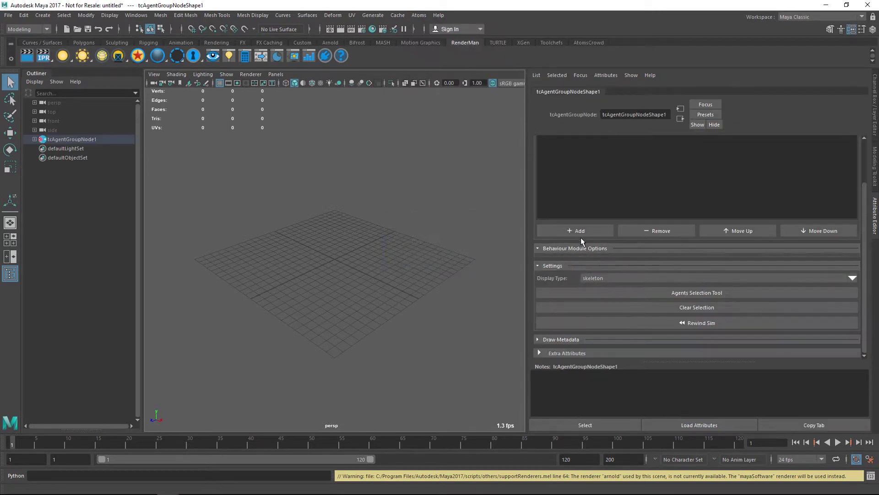
Add the stadiumLayout and stateMachine modules, then show the stadiumLayout options.
left_click(581, 236)
key("Return")
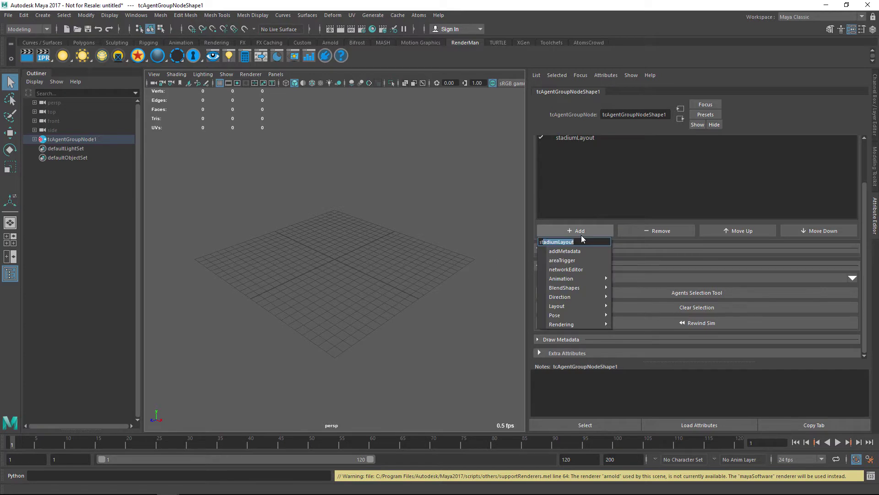
type("ateMachine")
key("Return")
left_click(575, 139)
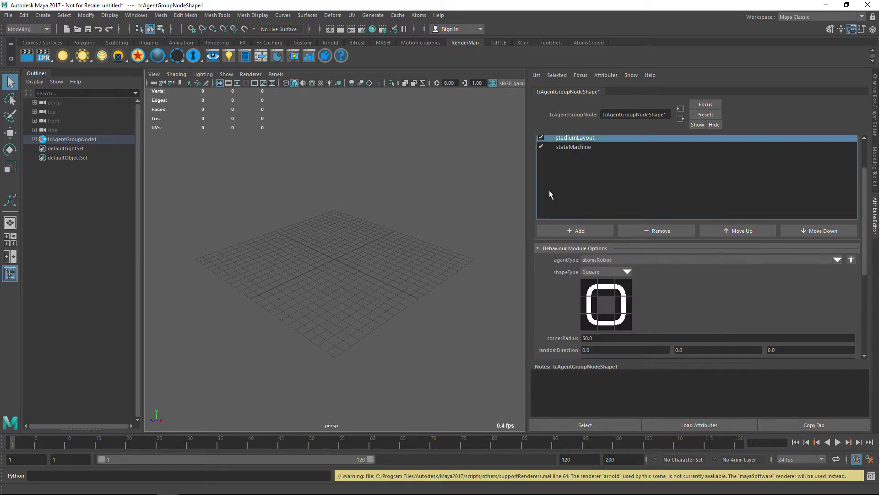
scroll(564, 238, "down", 3)
scroll(572, 281, "down", 2)
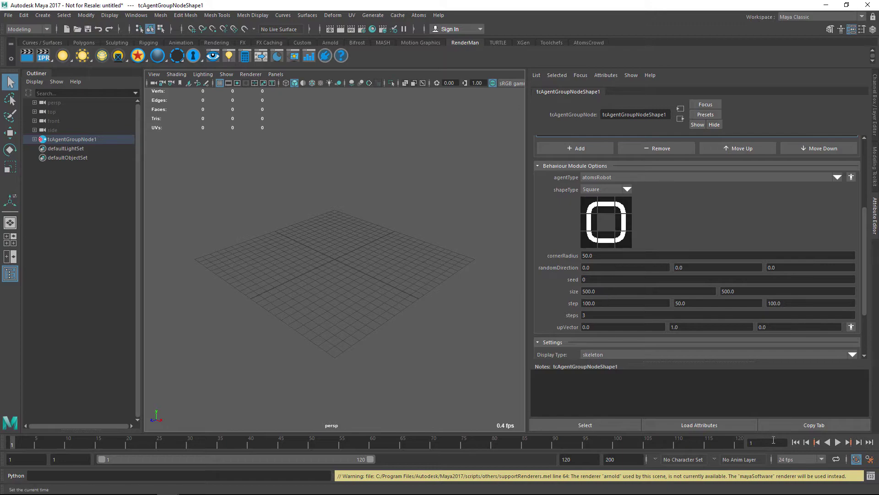
Evaluate the crowd at the playback start and pull the camera back over it.
left_click(798, 442)
scroll(210, 254, "down", 5)
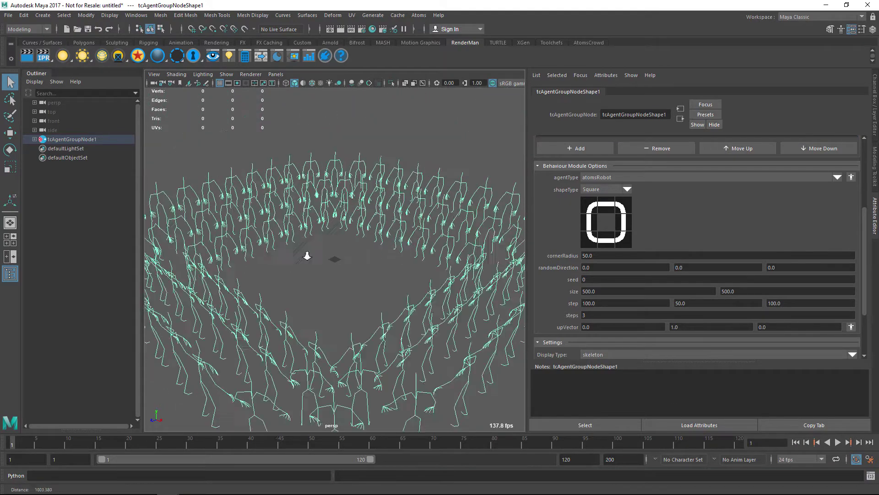
left_click_drag(308, 251, 337, 247, "alt")
Set the stadium layout size to 2000 by 1000 and inspect the larger rectangle.
left_click(594, 292)
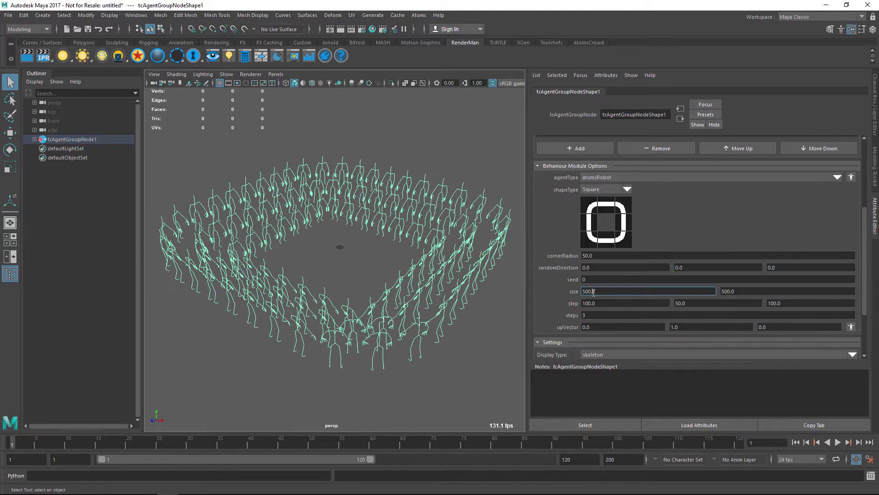
type("20")
key("Tab")
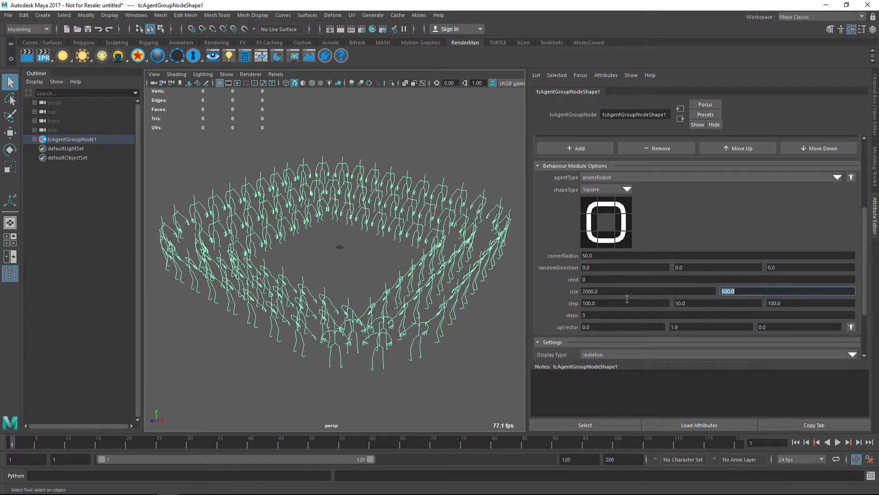
type("1000")
key("Tab")
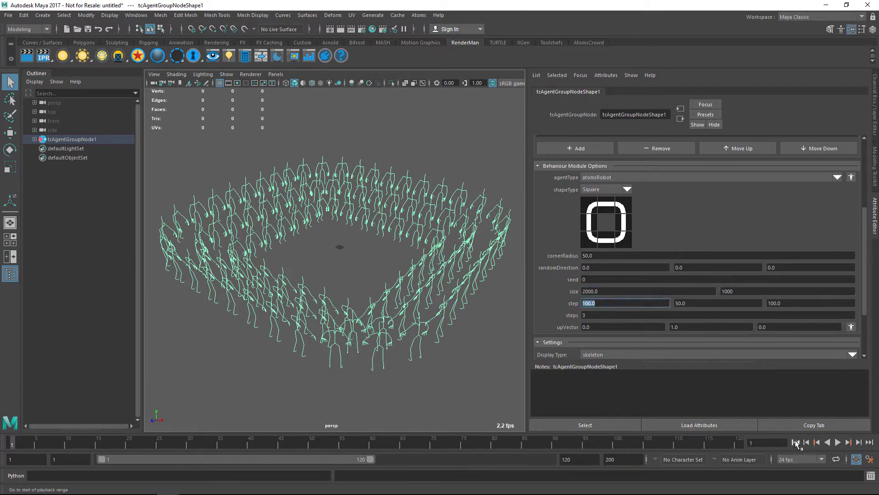
left_click_drag(465, 329, 379, 314, "alt")
right_click_drag(379, 314, 448, 315, "alt")
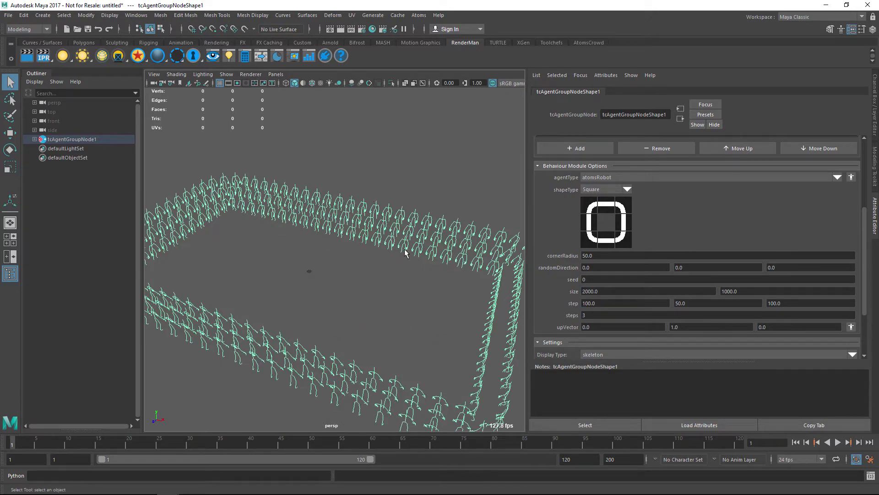
mouse_move(404, 250)
left_mouse_down("alt")
mouse_move(436, 248)
mouse_move(404, 250)
left_mouse_up("alt")
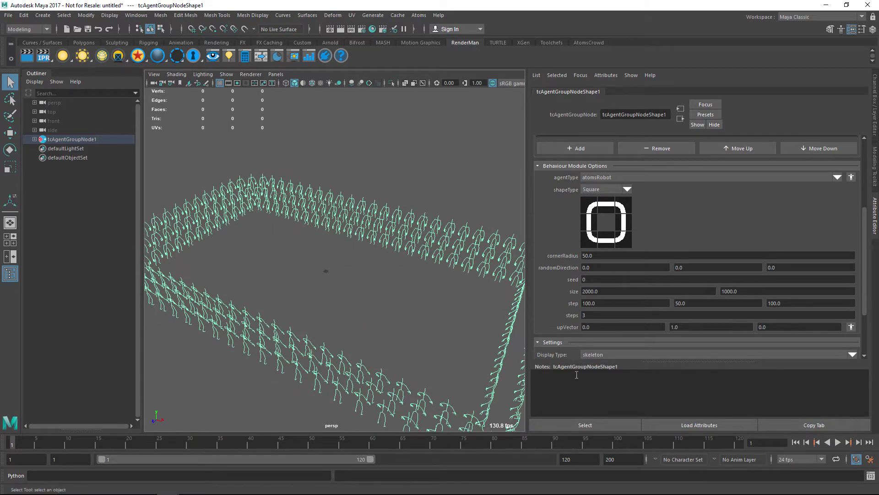
Set the stadium layout to 8 tier steps and view the denser crowd.
left_click(594, 315)
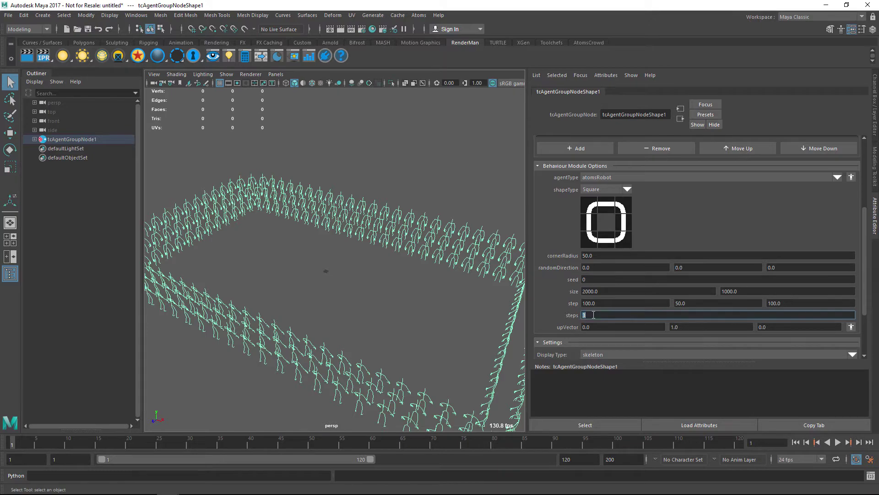
type("8")
key("Tab")
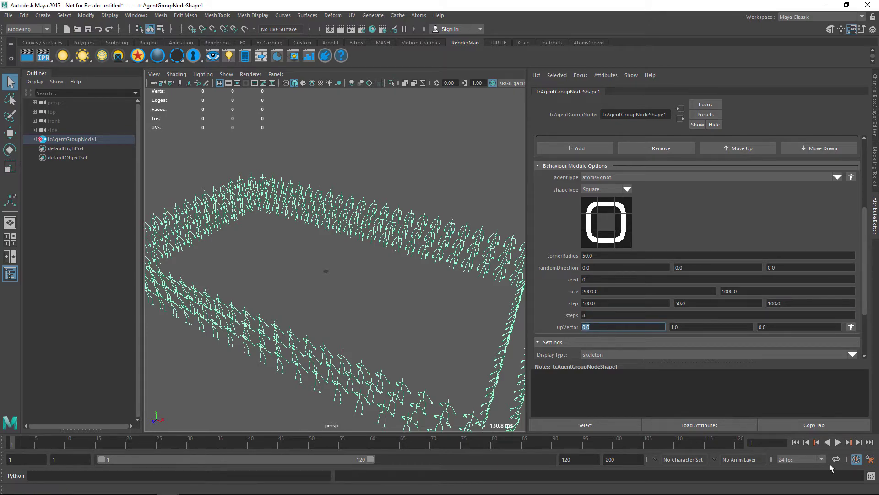
mouse_move(481, 284)
left_mouse_down("alt")
mouse_move(458, 269)
mouse_move(455, 298)
left_mouse_up("alt")
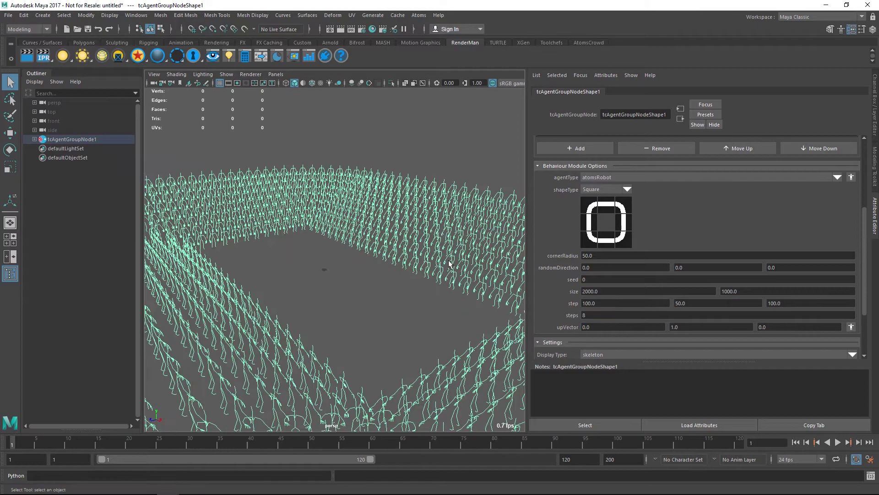
Try a first step spacing of 150, orbiting around the crowd square.
left_click(590, 303)
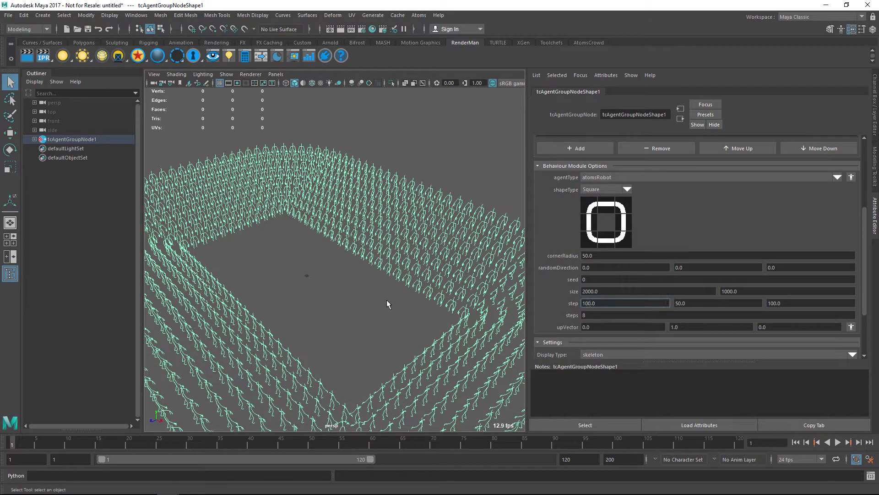
left_click_drag(387, 304, 622, 299, "alt")
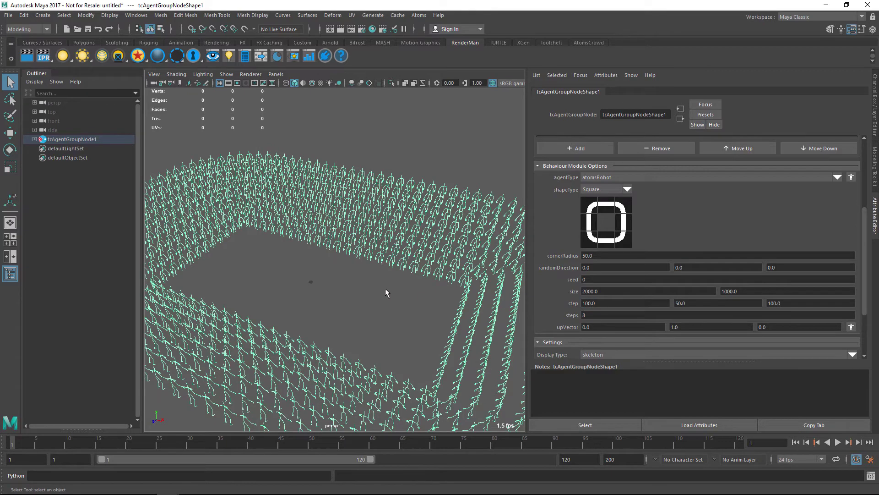
left_click_drag(385, 292, 420, 274, "alt")
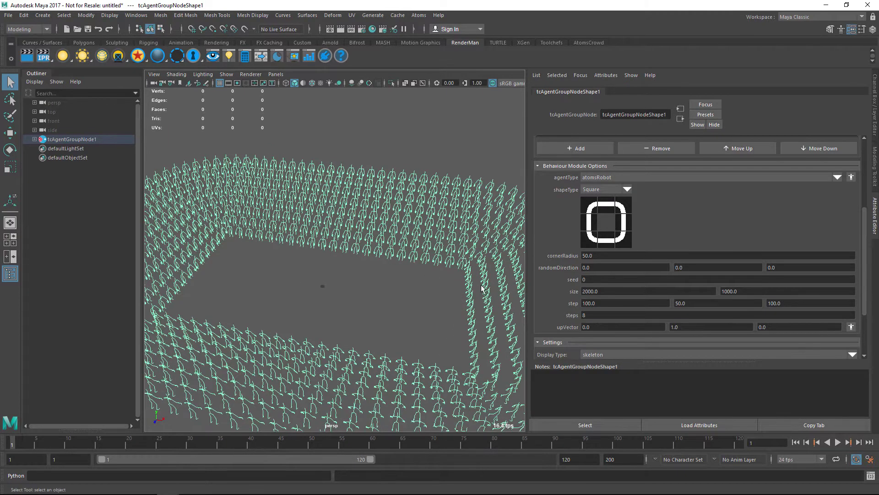
left_click(586, 303)
key("Tab")
left_click(589, 303)
type("100")
Set the second step spacing to 50, checking the crowd ring from low angles.
key("Tab")
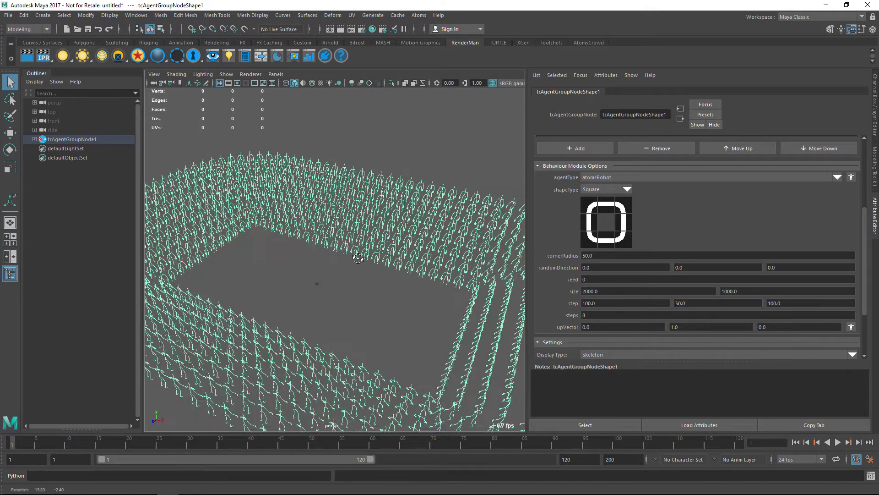
left_click_drag(304, 293, 304, 251, "alt")
left_click(682, 303)
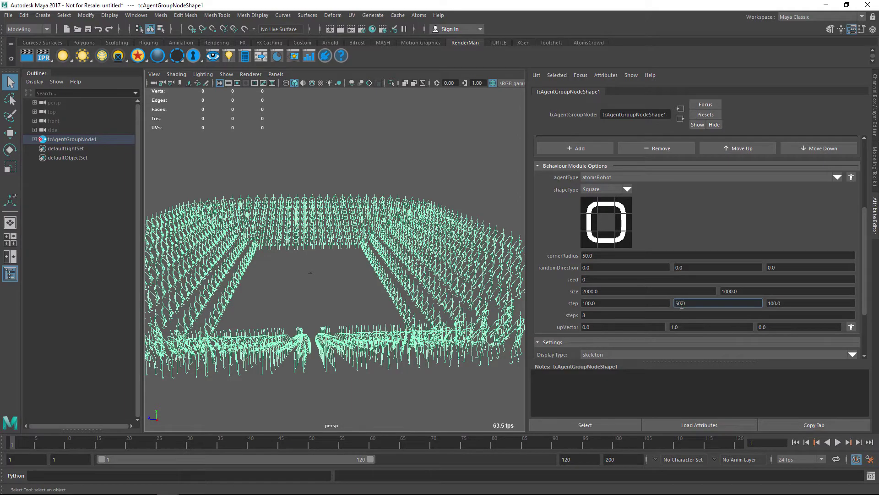
type("100")
key("Tab")
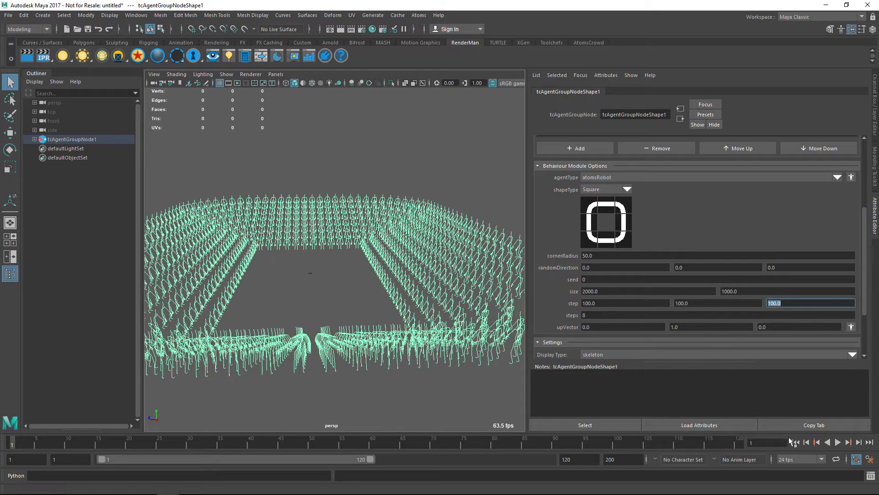
left_click_drag(380, 238, 402, 259, "alt")
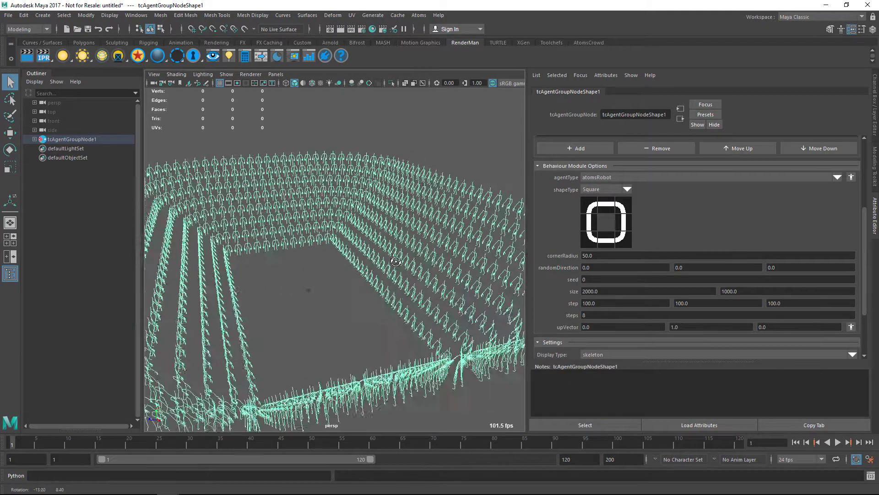
left_click(681, 302)
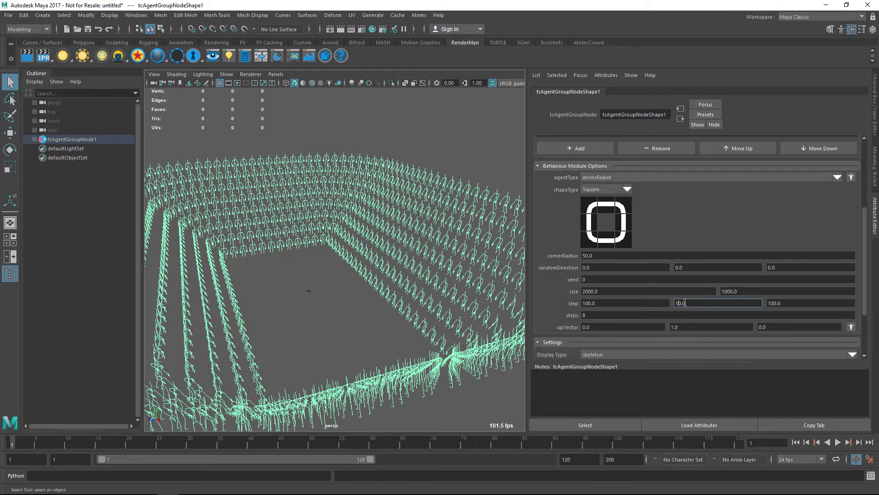
key("BackSpace")
type("5")
key("Tab")
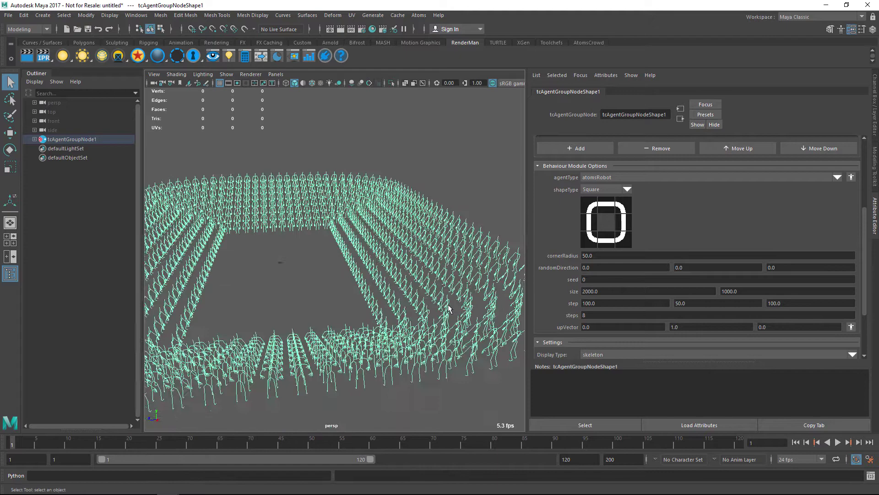
Settle the third step spacing at 100, refresh at frame one, and inspect the tiered ring.
left_click_drag(774, 303, 760, 303)
key("Tab")
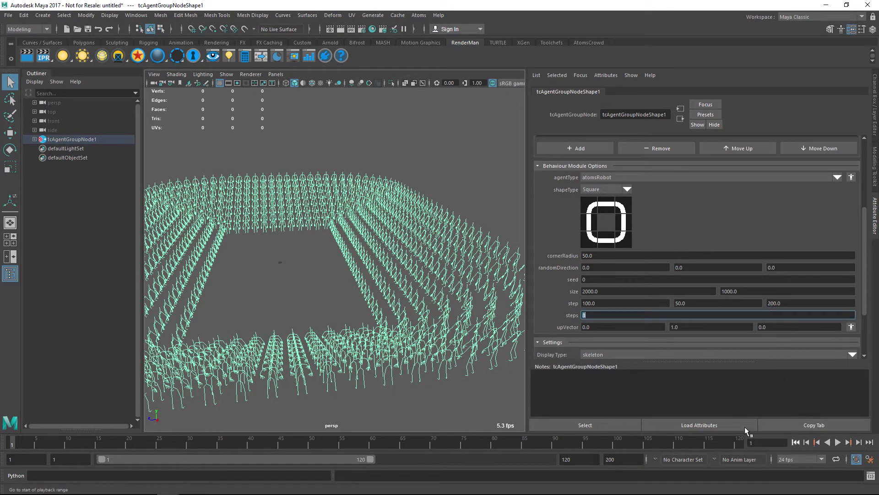
key("Return")
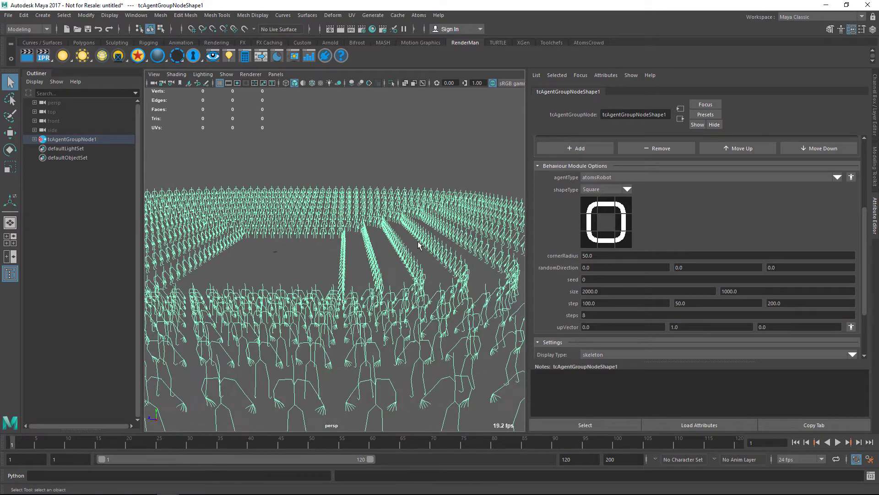
left_click(770, 303)
type("100")
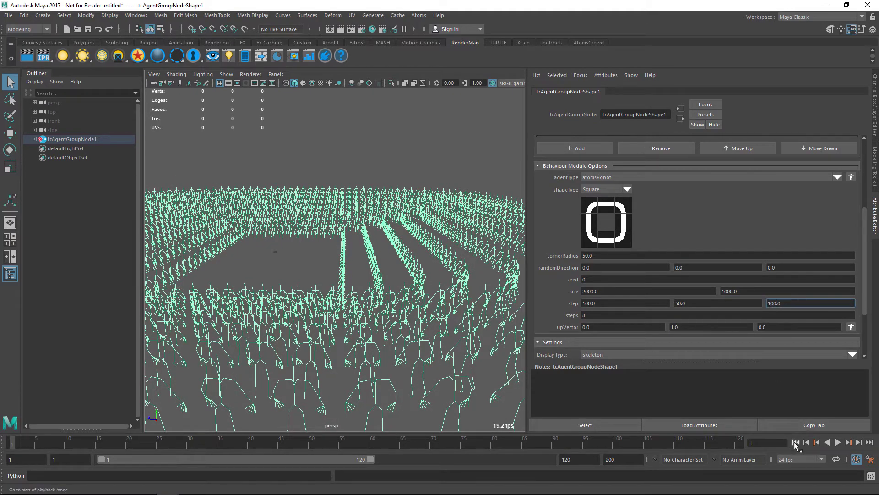
left_click(795, 442)
mouse_move(320, 284)
left_mouse_down("alt")
mouse_move(373, 251)
mouse_move(392, 259)
left_mouse_up("alt")
left_click_drag(469, 277, 483, 288, "alt")
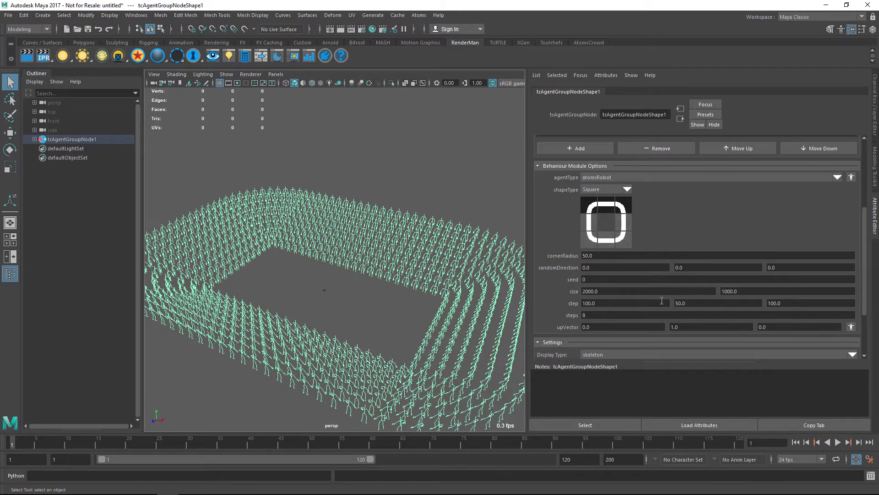
Hide the bottom-right layout section, restore the right-side section, and check the crowd.
scroll(485, 389, "up", 3)
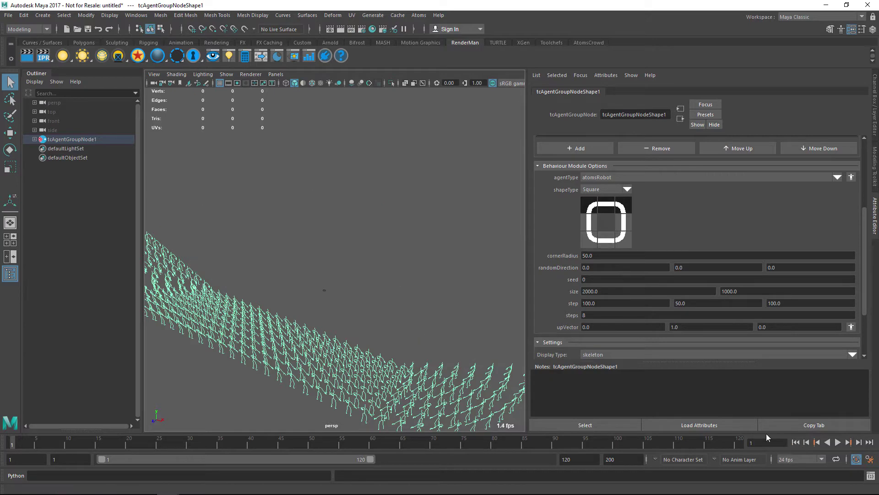
scroll(484, 388, "up", 3)
mouse_move(437, 307)
left_mouse_down("alt")
mouse_move(386, 308)
mouse_move(387, 288)
mouse_move(367, 281)
mouse_move(413, 311)
mouse_move(383, 275)
mouse_move(452, 261)
left_mouse_up("alt")
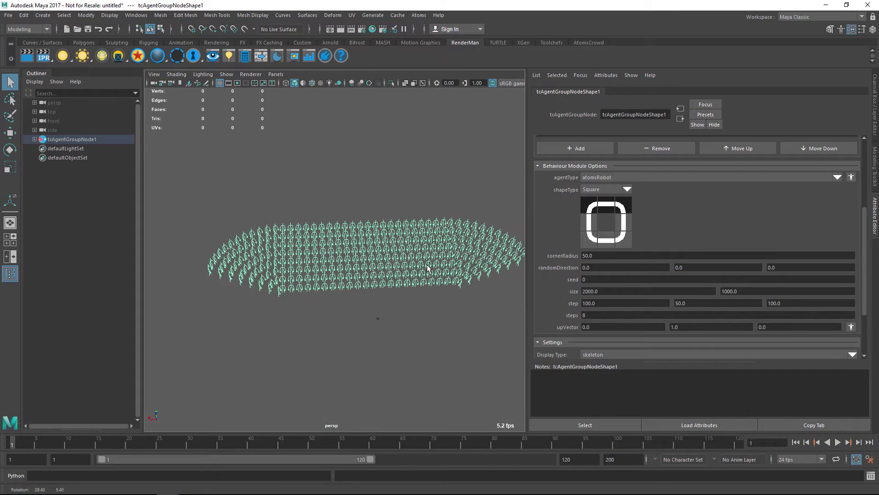
left_click(624, 239)
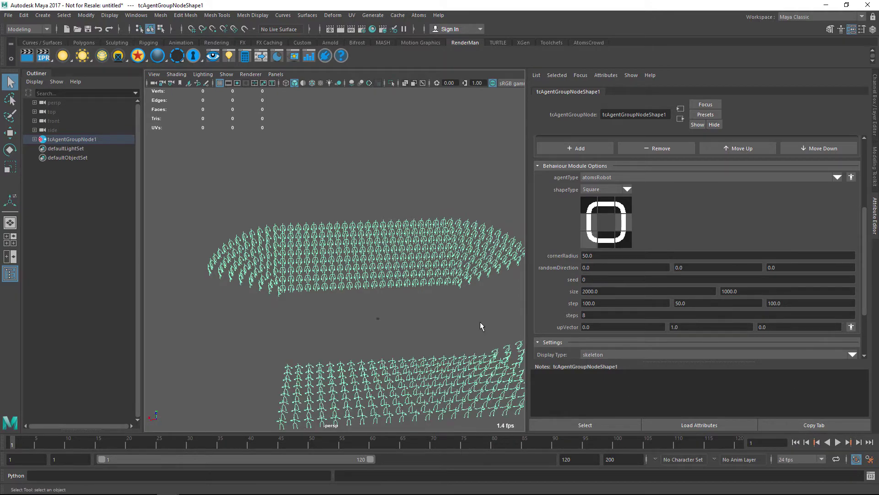
mouse_move(479, 322)
left_mouse_down("alt")
mouse_move(422, 317)
mouse_move(471, 320)
left_mouse_up("alt")
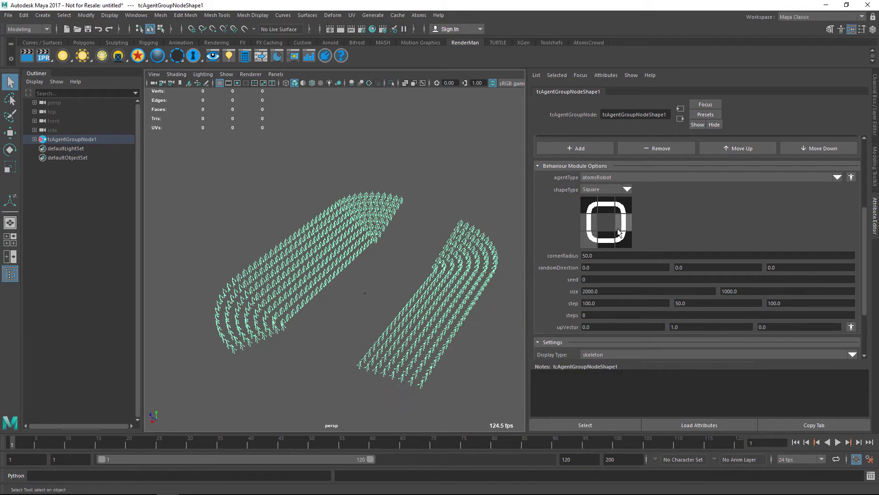
left_click(617, 229)
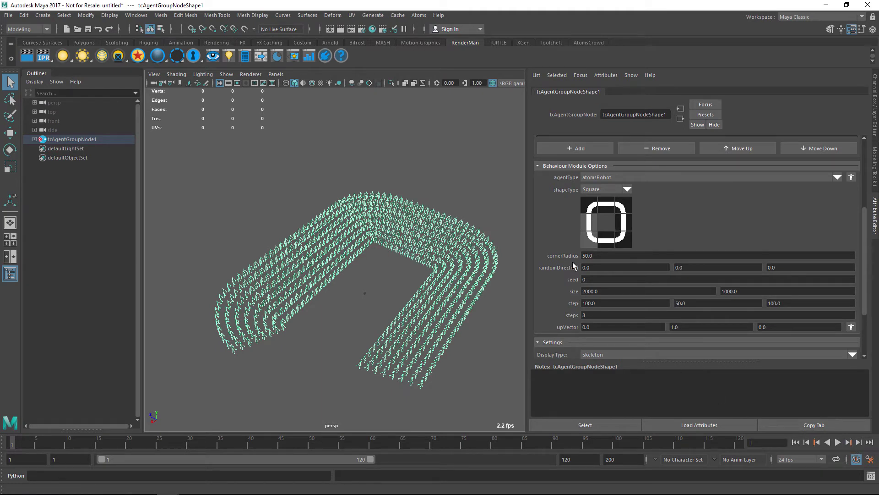
left_click(591, 190)
Change the stadium layout shape from Square to Ellipse.
left_click(585, 225)
left_click(592, 190)
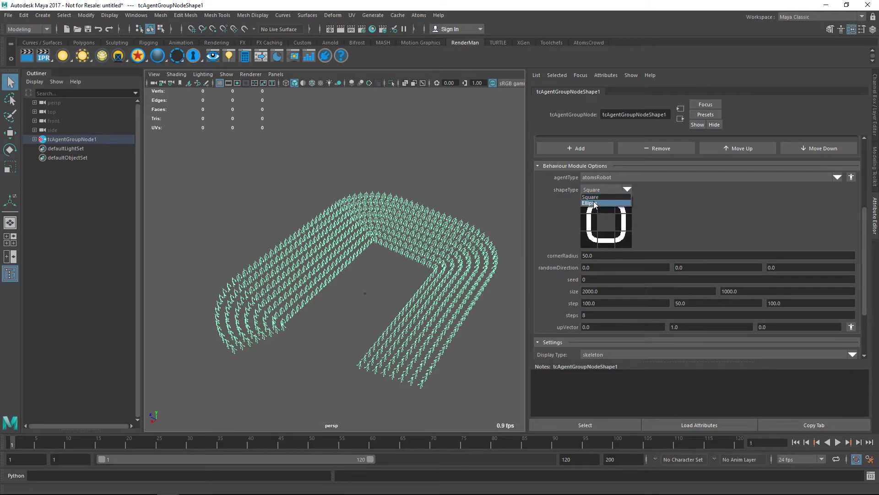
left_click(593, 202)
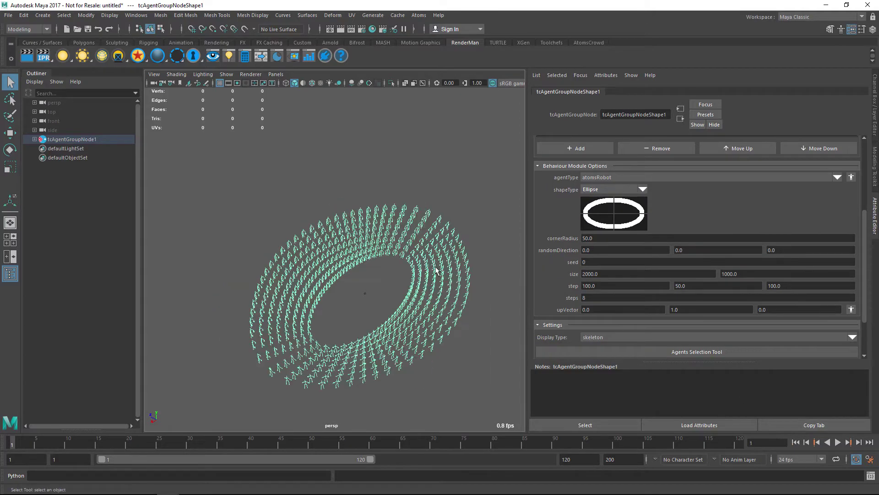
mouse_move(366, 297)
left_mouse_down("alt")
mouse_move(373, 262)
mouse_move(437, 284)
mouse_move(477, 282)
left_mouse_up("alt")
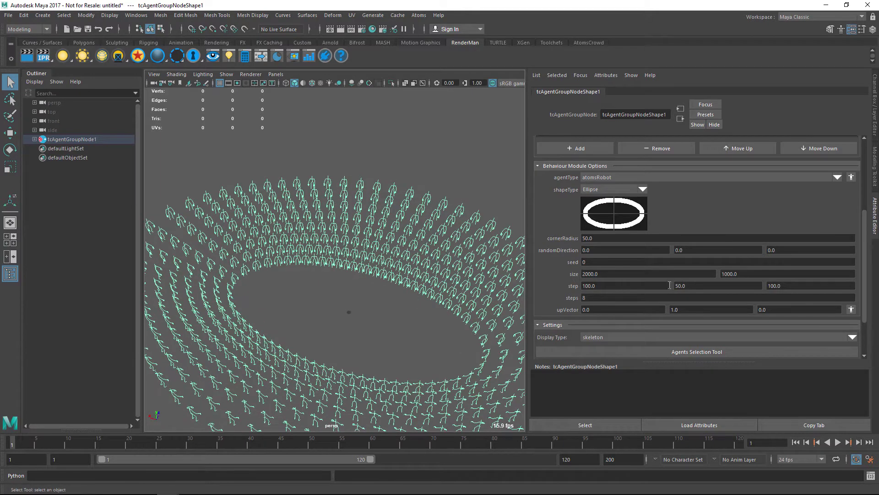
Widen the ellipse layout to a size of 2500 by 1000.
left_click(586, 274)
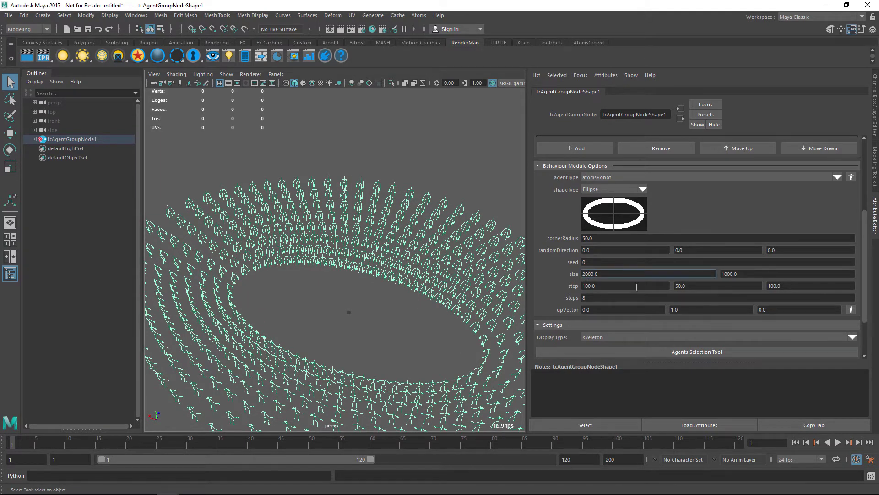
key("BackSpace")
type("5")
key("Tab")
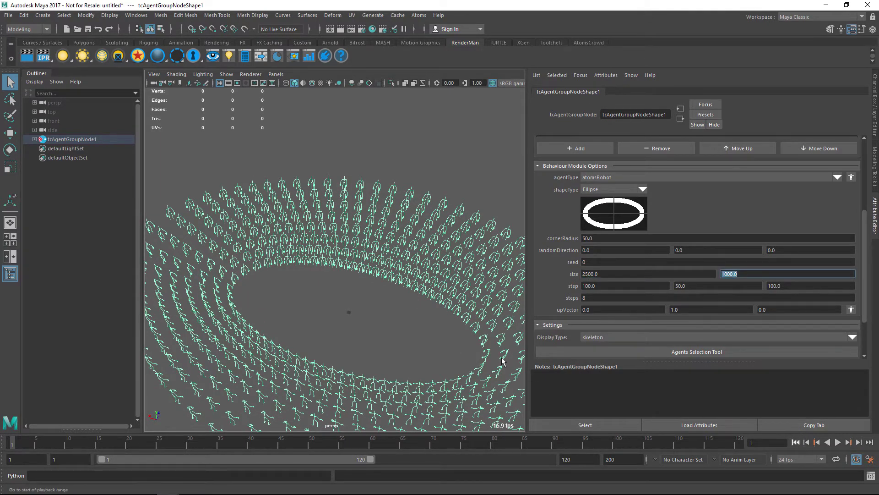
mouse_move(442, 316)
left_mouse_down("alt")
mouse_move(413, 317)
mouse_move(450, 315)
left_mouse_up("alt")
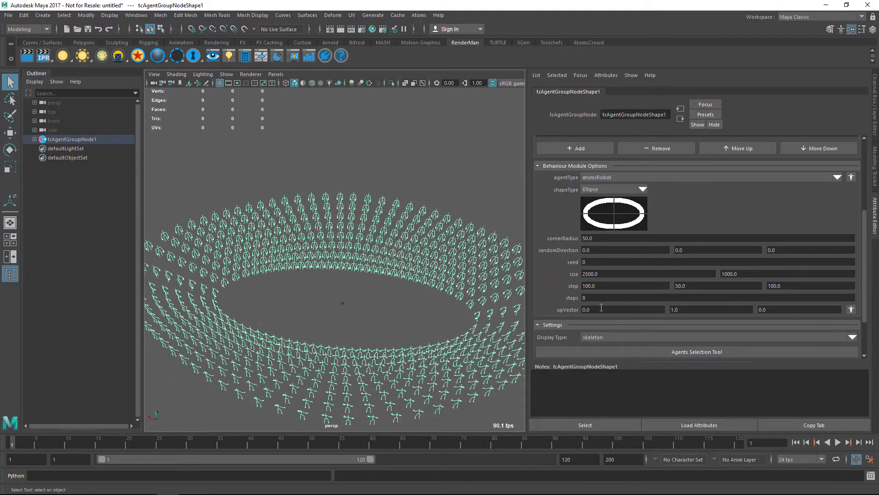
Set the first step spacing to 150 and regenerate the agents.
left_click(595, 285)
key("Tab")
key("Return")
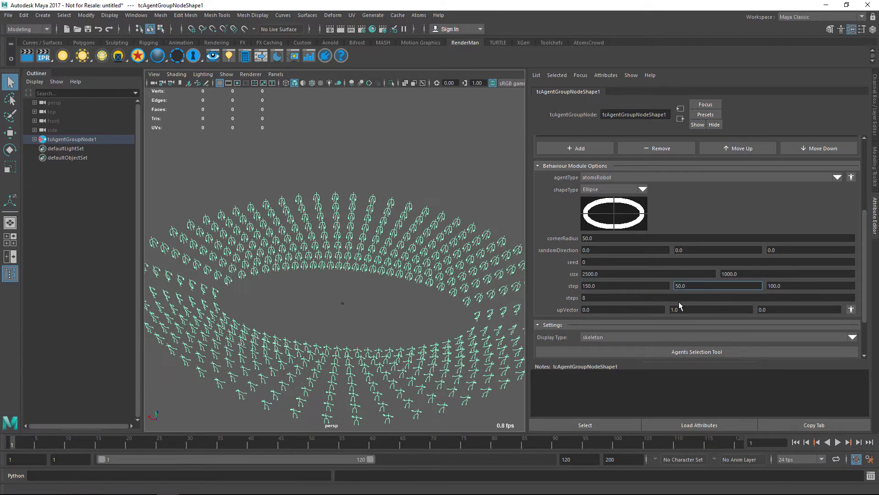
mouse_move(447, 304)
left_mouse_down("alt")
mouse_move(442, 269)
mouse_move(449, 266)
mouse_move(435, 271)
left_mouse_up("alt")
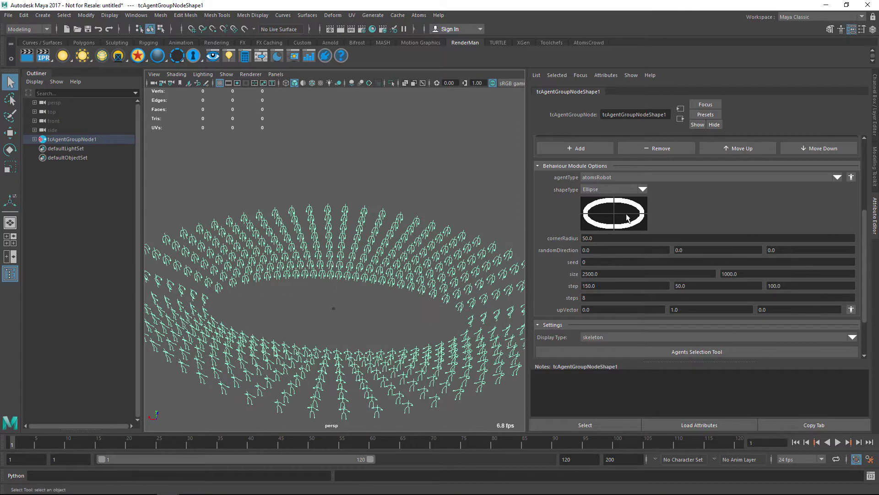
Set the first step spacing to 120, keep Ellipse, and refresh at frame one.
left_click(592, 286)
key("Tab")
left_click(598, 191)
left_click(677, 202)
left_click(795, 443)
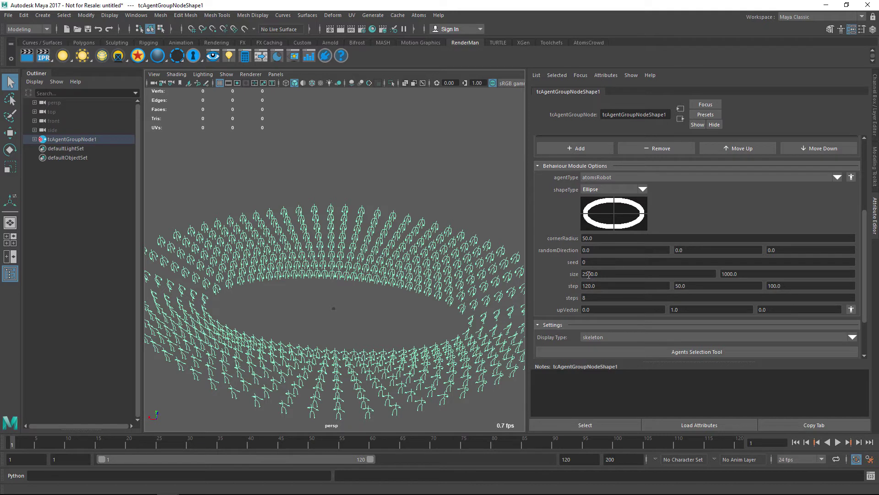
Increase the crowd to 10 rows, refresh, and view the flatter ellipse.
double_click(591, 298)
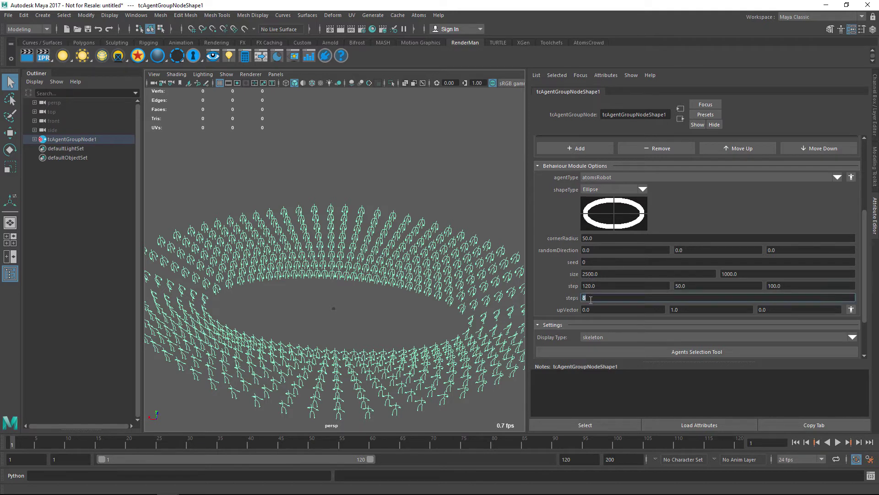
type("10")
key("Tab")
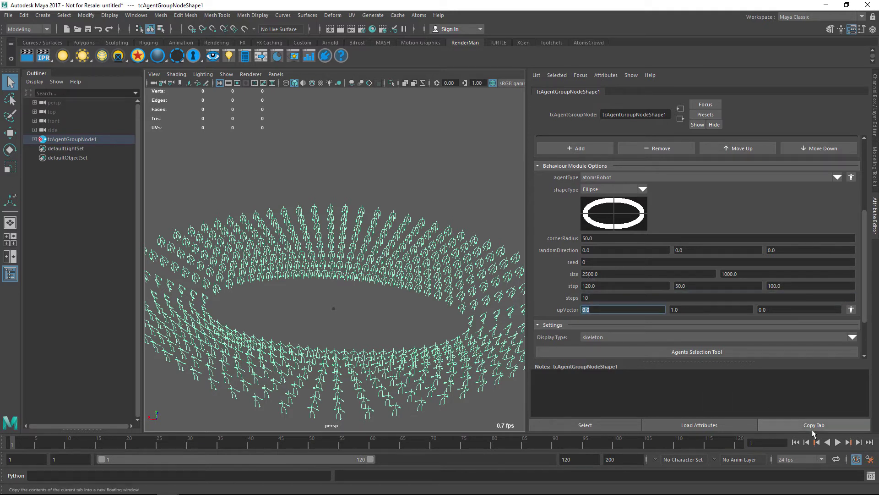
left_click(794, 442)
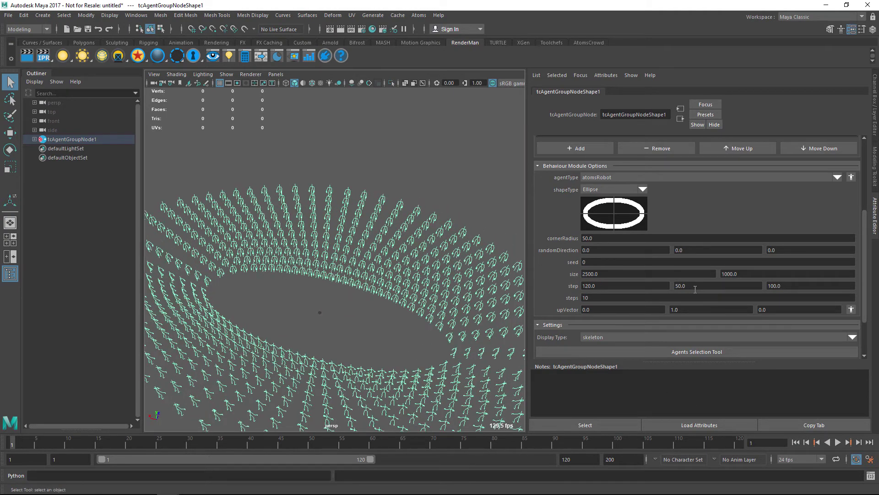
left_click_drag(458, 286, 419, 231, "alt")
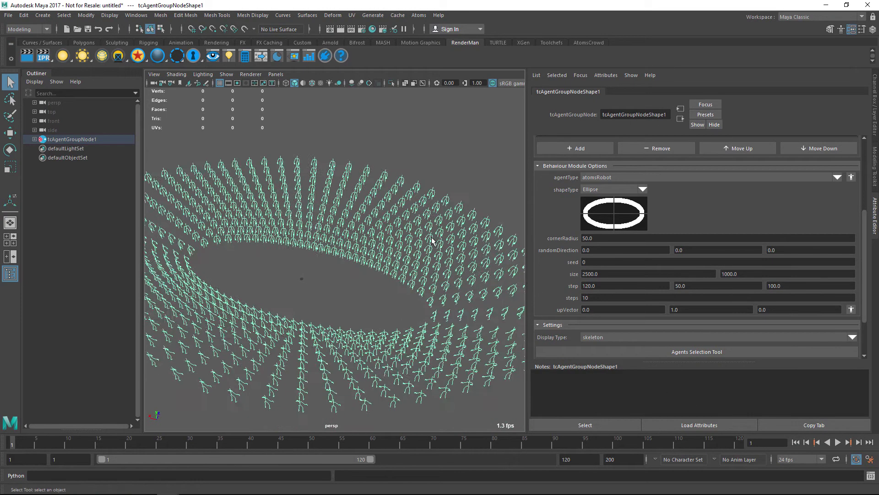
right_click_drag(419, 231, 441, 234, "alt")
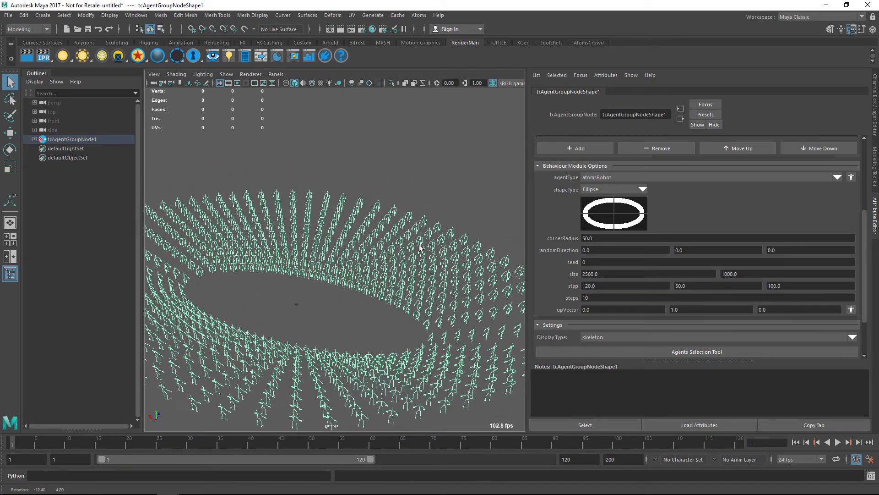
left_click_drag(441, 233, 453, 243, "alt")
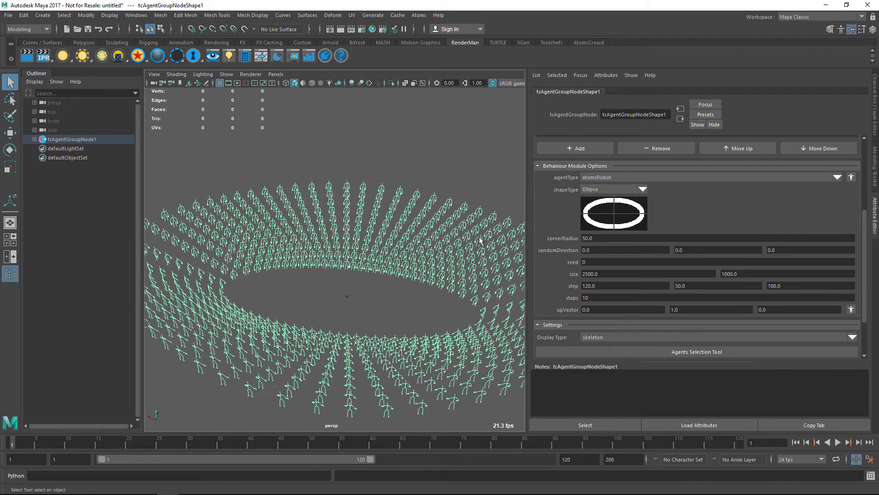
Hide the upper-right and lower-right ellipse quarters, refreshing the crowd at frame one.
left_click(622, 208)
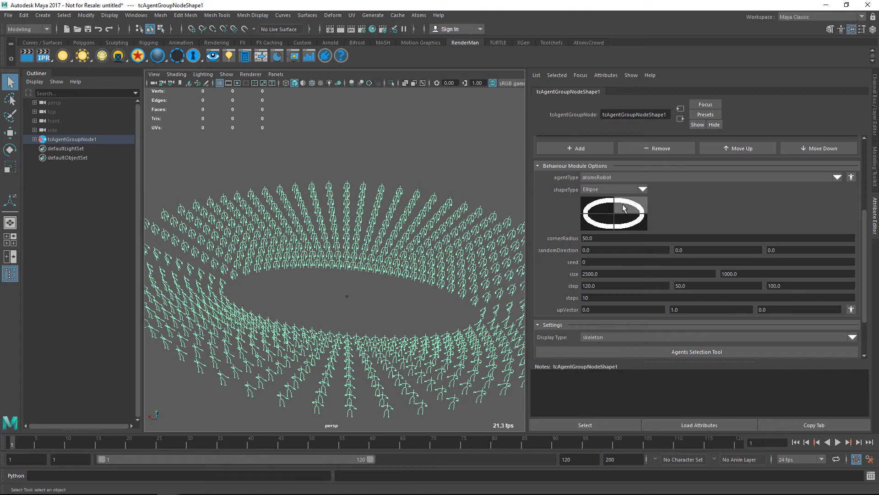
left_click(793, 443)
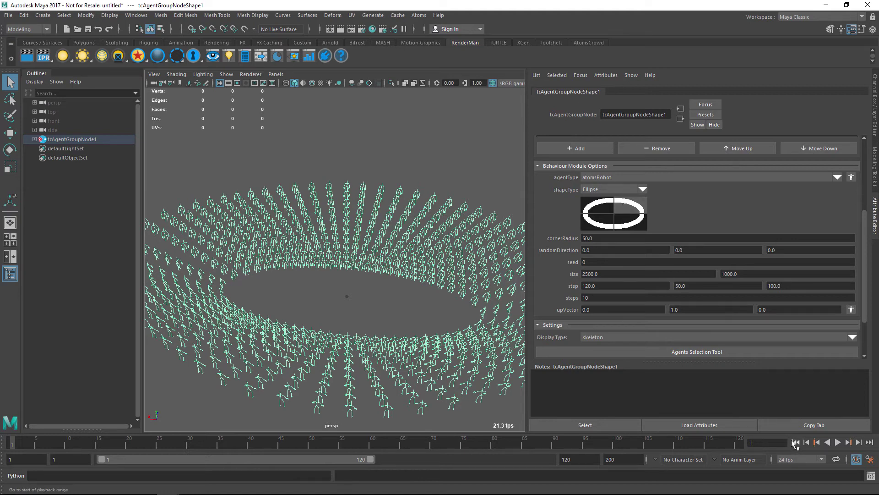
left_click(631, 222)
left_click(799, 442)
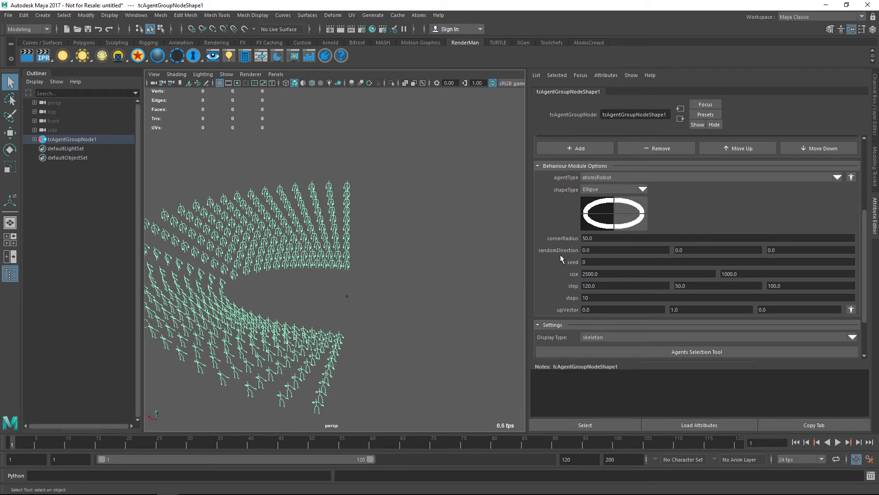